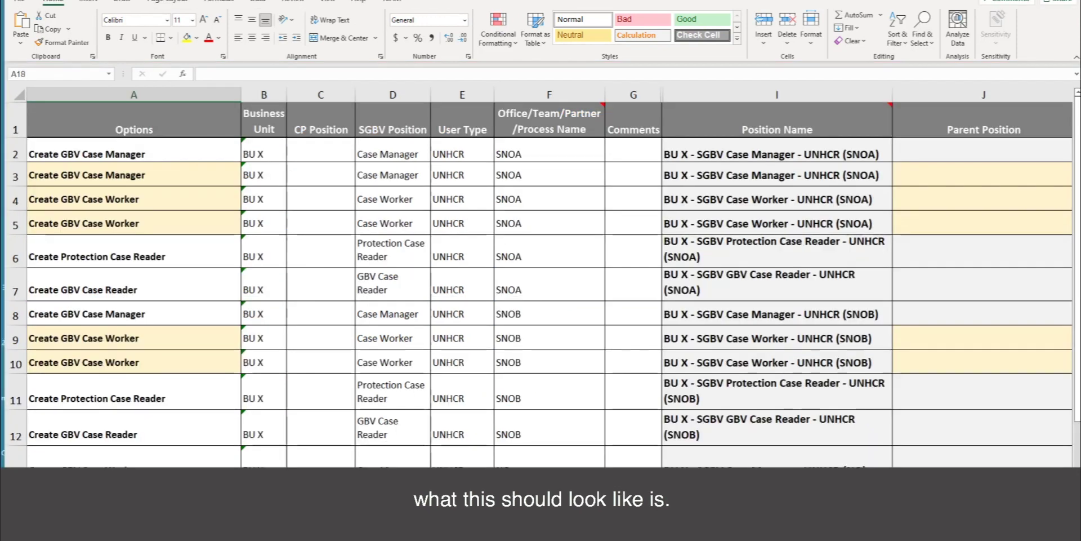
- Copy the Position Name of the SNOA Case Manager in row 2 into the Parent Position cell of the Case Manager in row 3
key(alt+Tab)
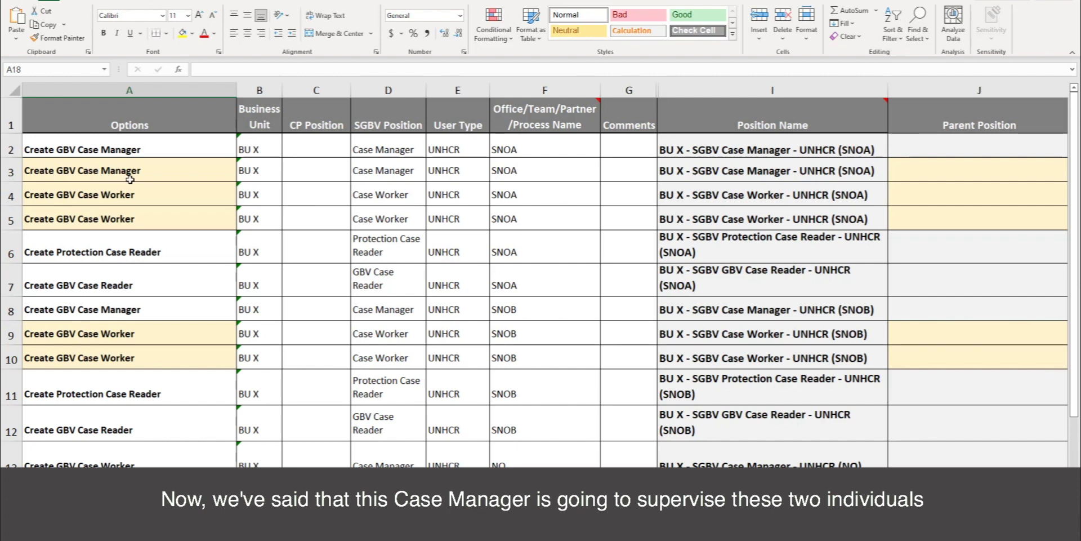
click(56, 165)
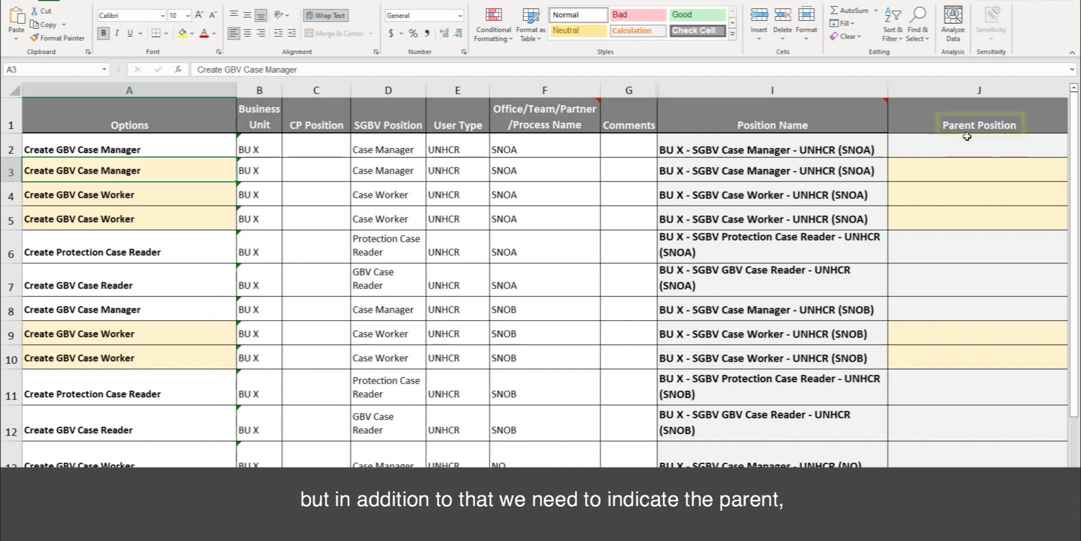
click(961, 166)
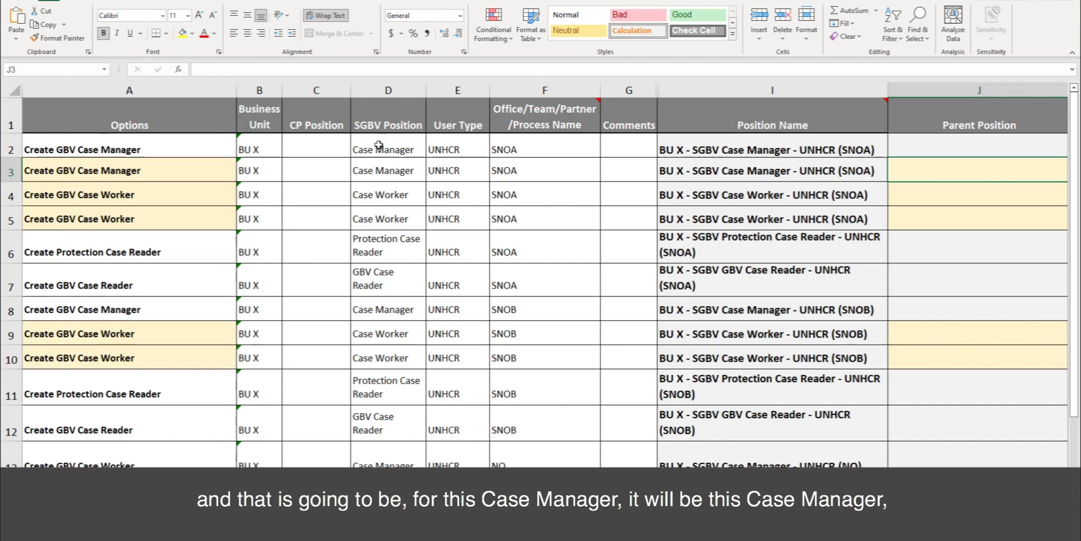
click(727, 147)
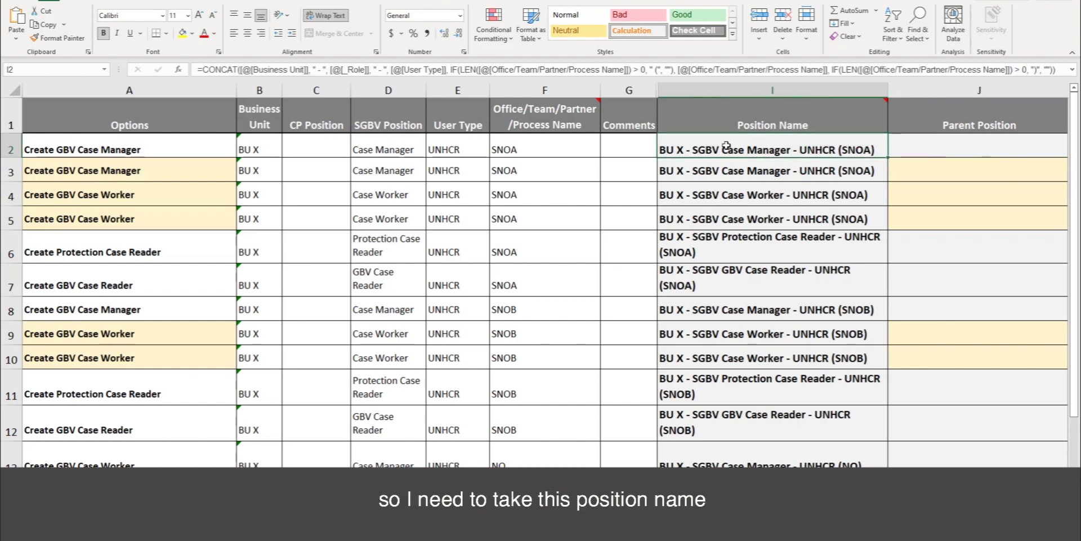
key(ctrl+c)
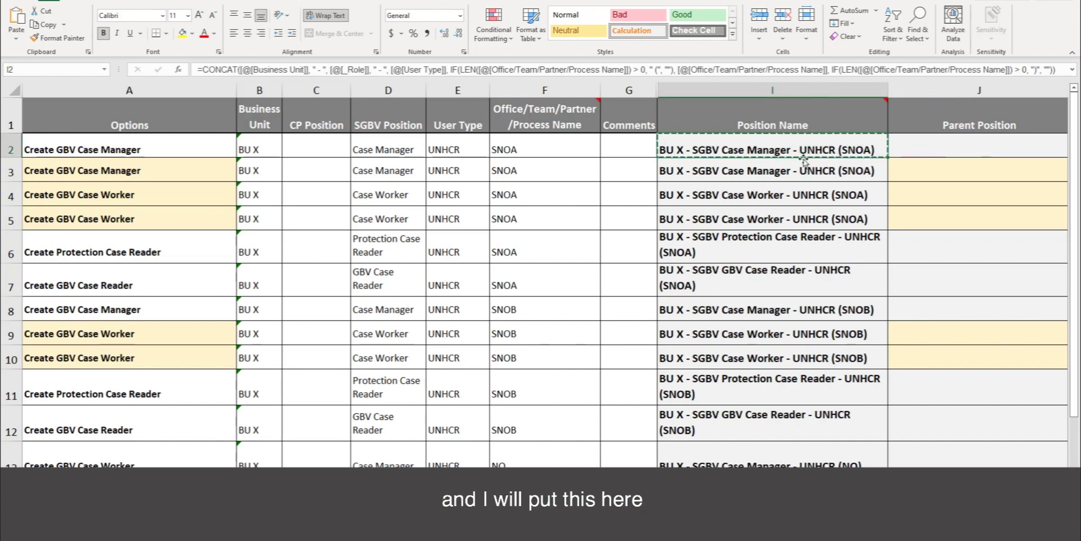
key(Down)
key(Right)
key(Return)
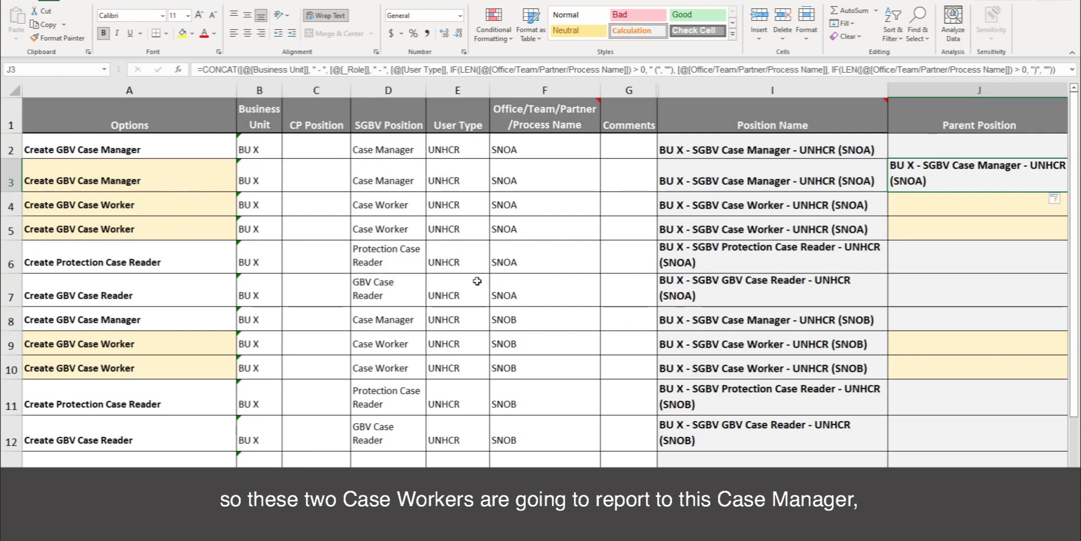
- Copy the Position Name cell of the row 3 Case Manager into the Parent Position cells of the SNOA Case Workers in rows 4 and 5
click(794, 175)
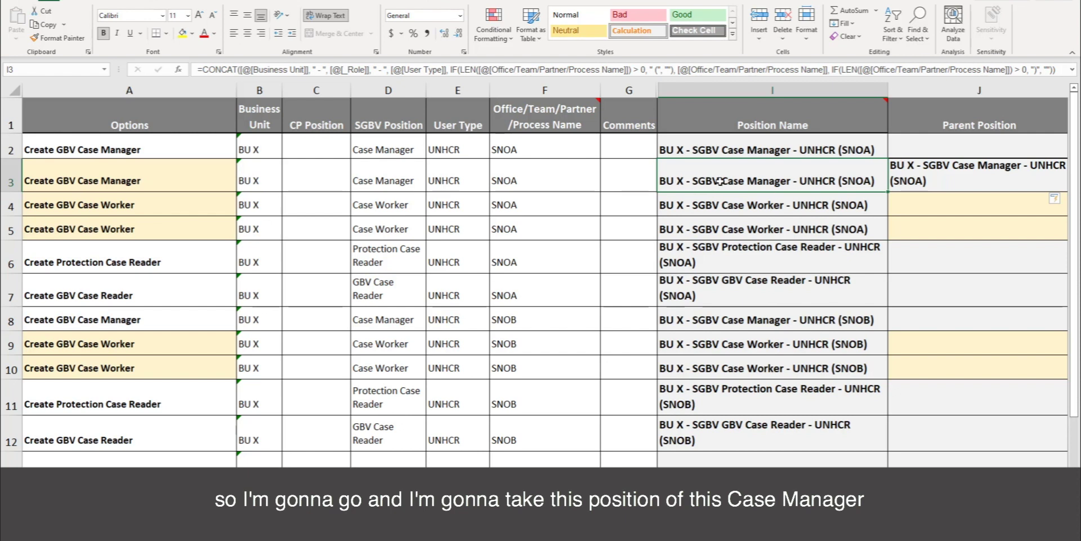
key(ctrl+c)
click(978, 212)
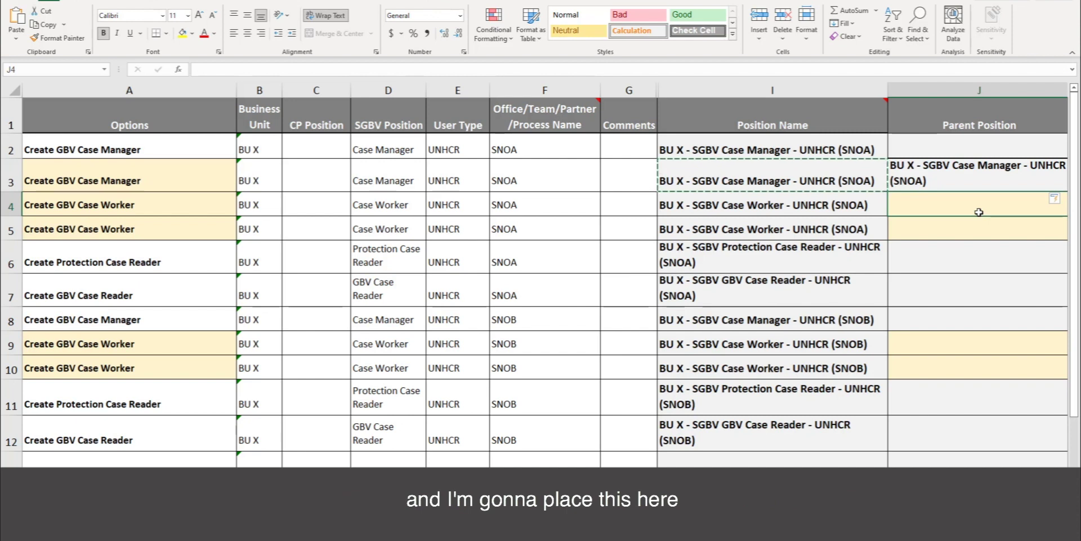
key(ctrl+v)
scroll(979, 212, right, 4)
click(603, 241)
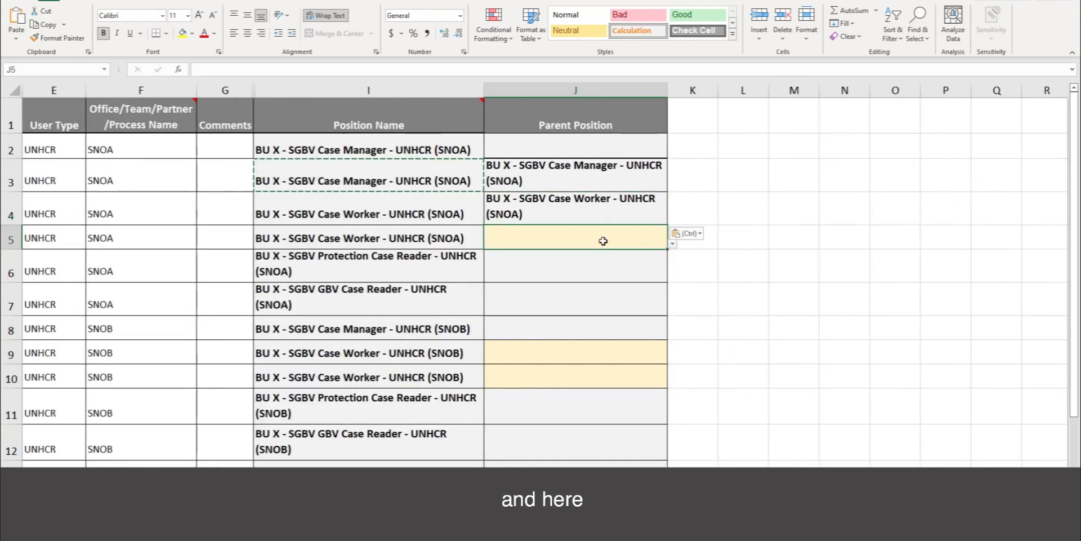
key(ctrl+v)
scroll(460, 238, left, 4)
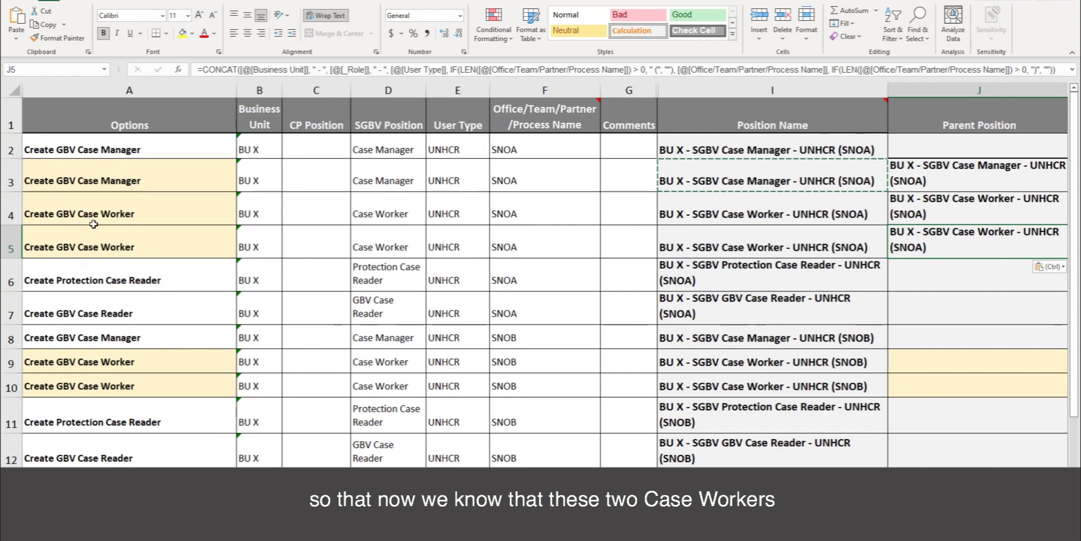
click(125, 182)
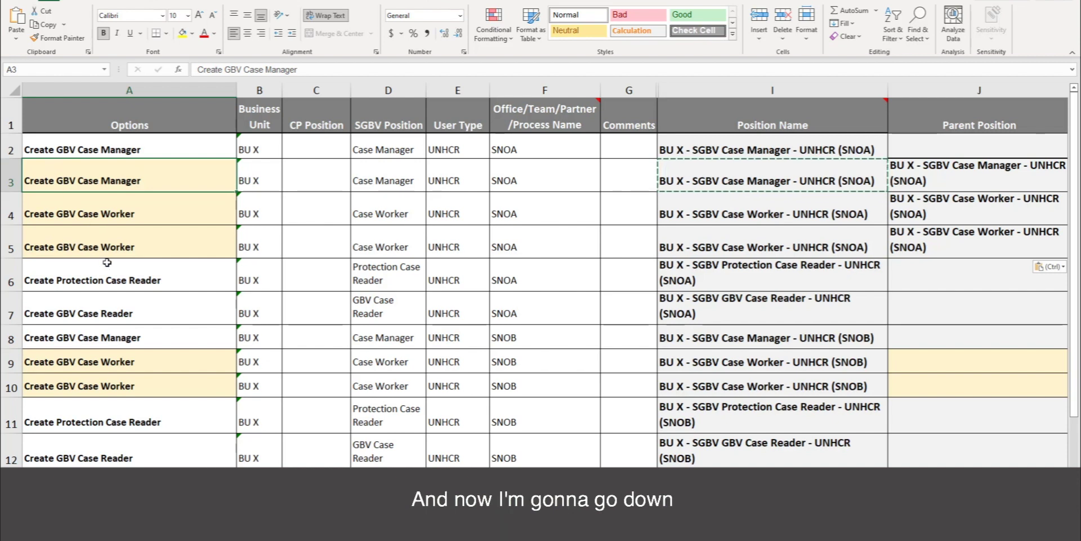
scroll(107, 262, down, 2)
scroll(107, 262, up, 2)
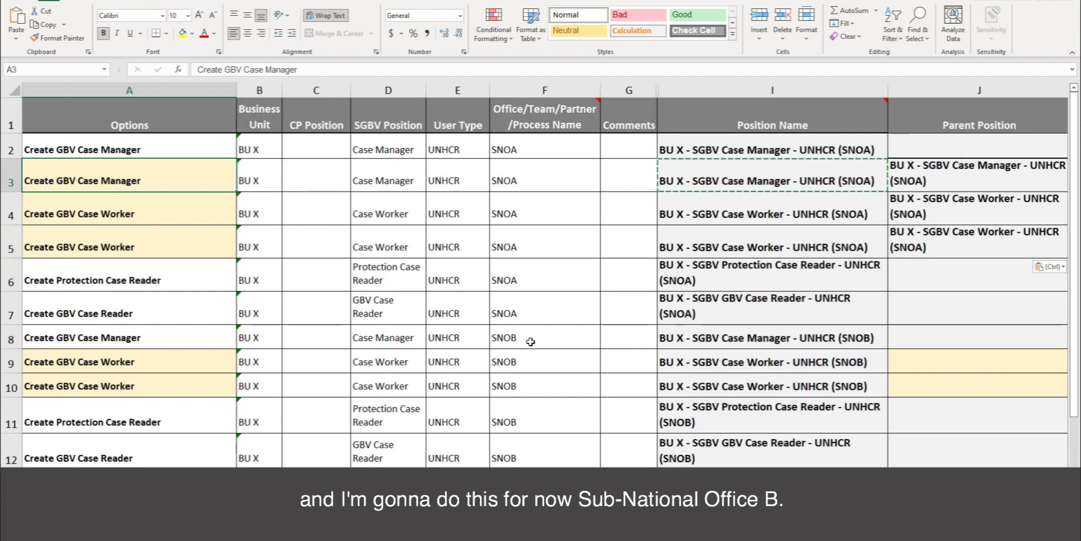
click(106, 278)
right_click(89, 314)
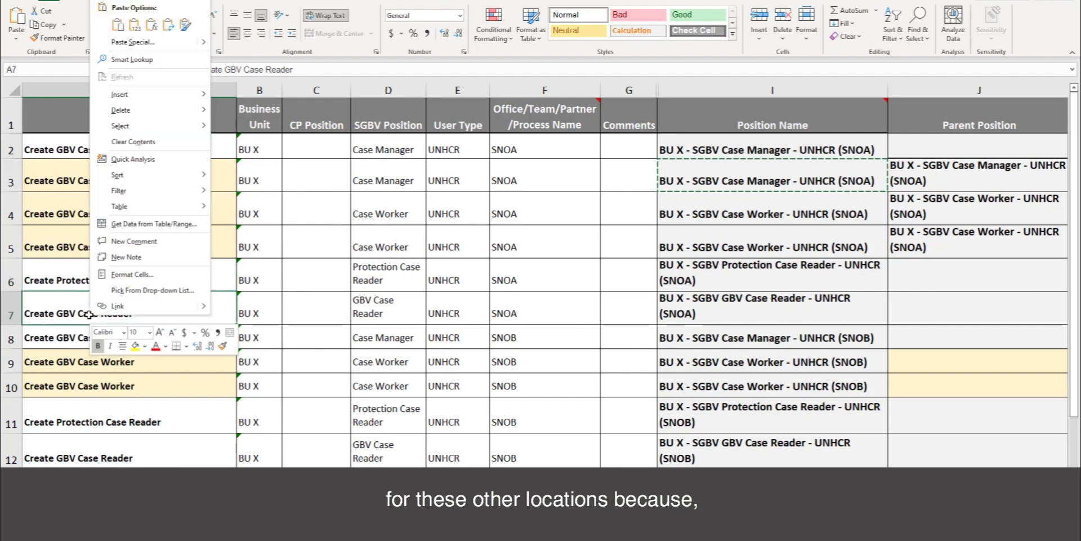
click(57, 308)
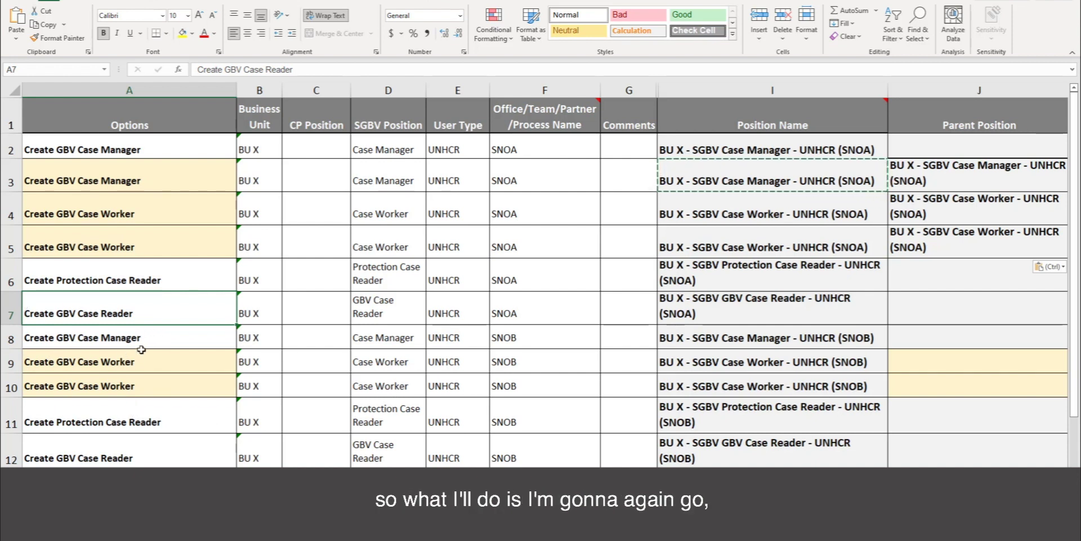
- Paste the copied Position Name formula into the Parent Position cells of the two SNOB Case Workers in rows 9 and 10
scroll(141, 348, down, 2)
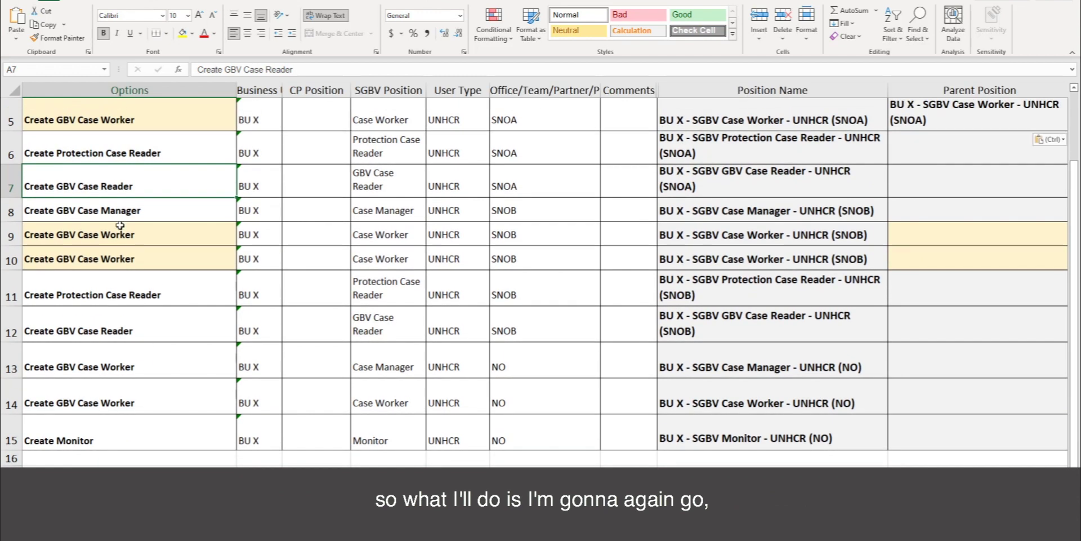
click(721, 216)
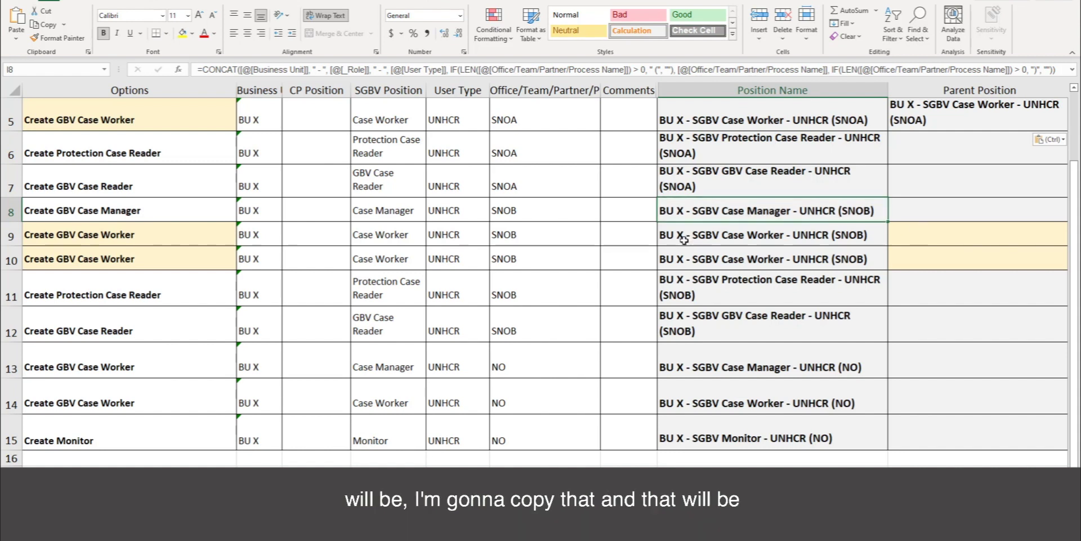
click(921, 235)
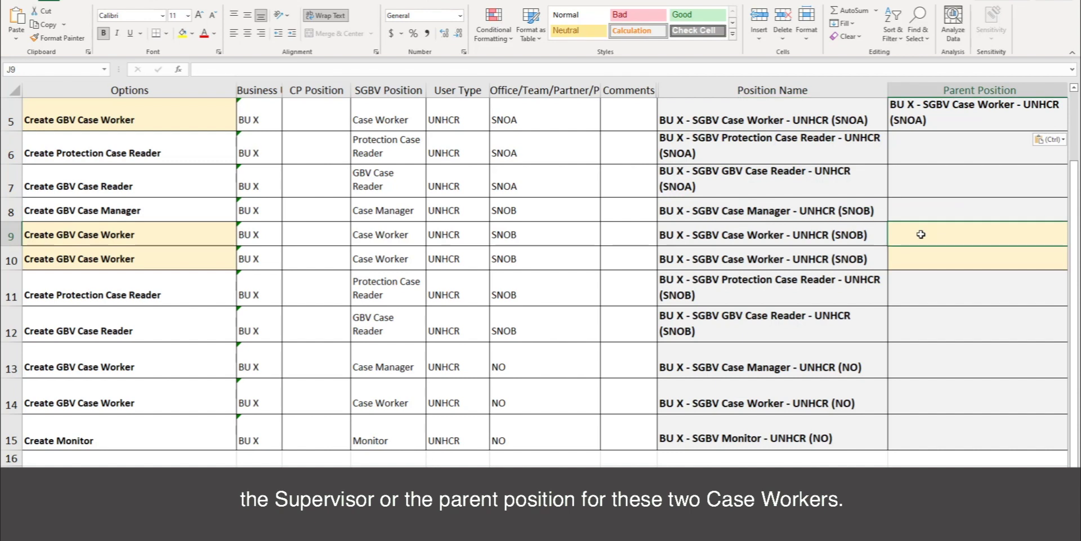
scroll(921, 234, right, 4)
key(ctrl+v)
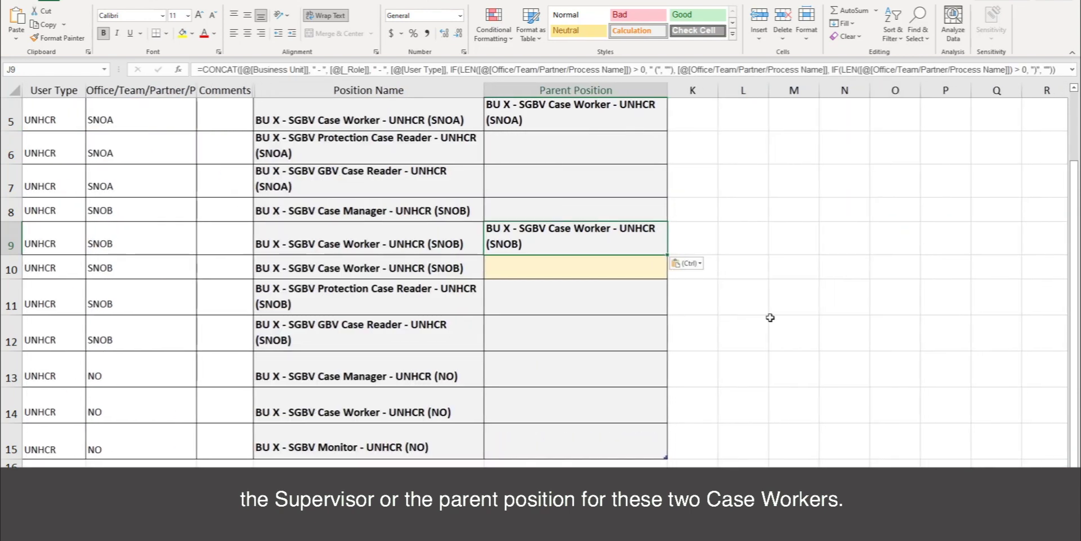
click(592, 266)
key(ctrl+v)
scroll(593, 266, left, 5)
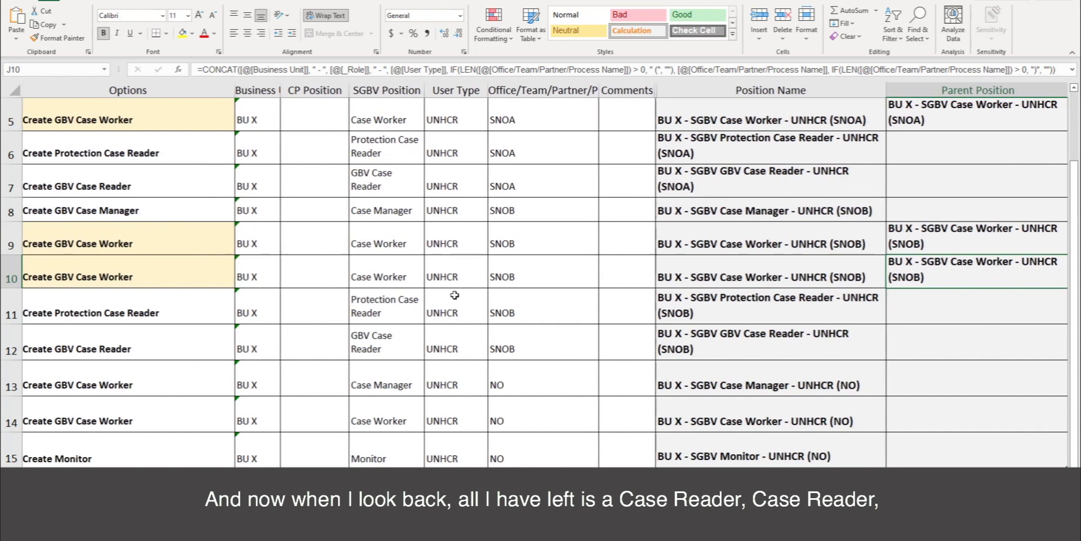
- Review the remaining Case Reader, National Office and Monitor rows, and check the whole list of positions with their parent positions
click(144, 322)
right_click(116, 342)
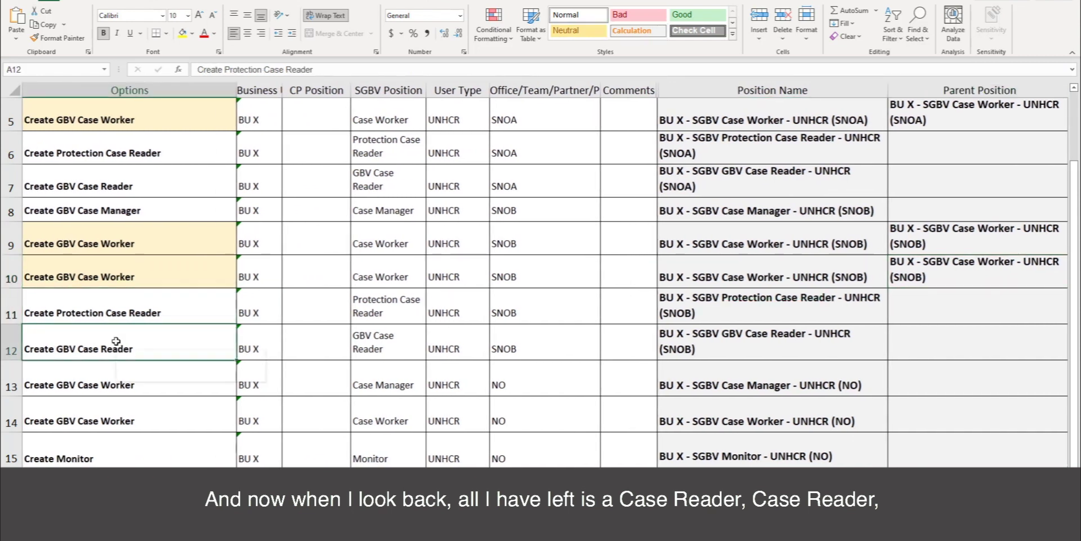
key(Escape)
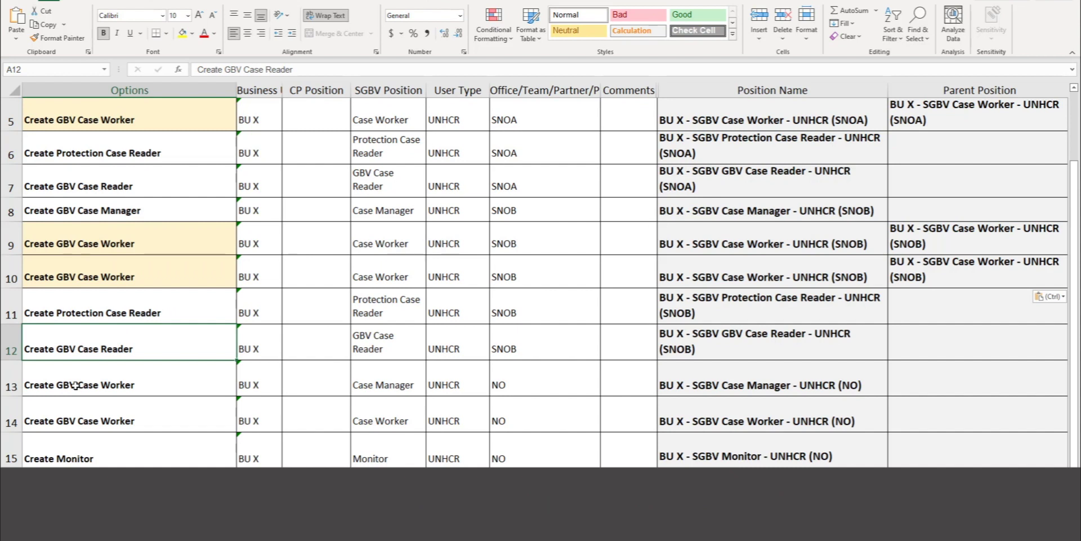
click(74, 385)
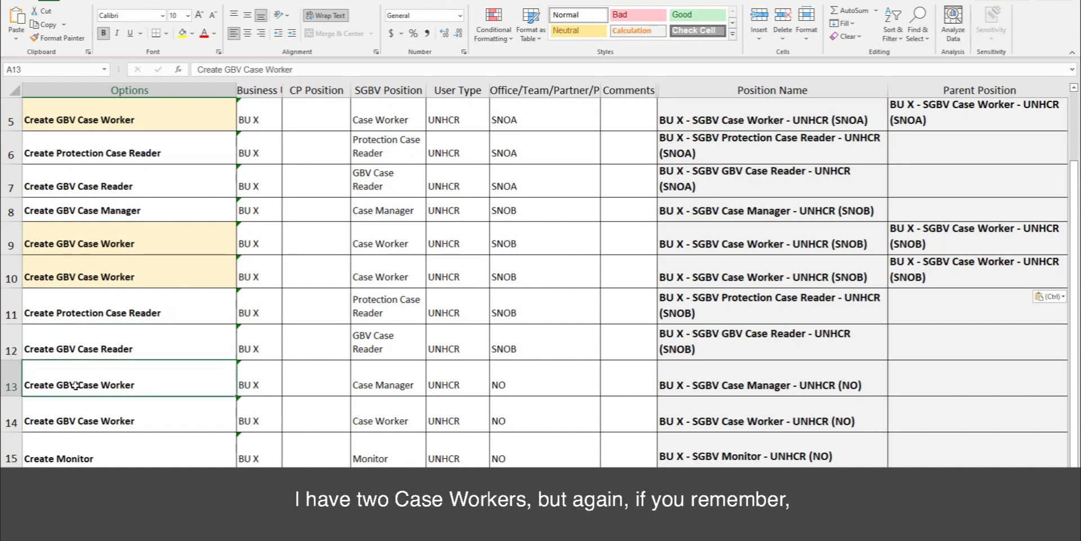
click(88, 424)
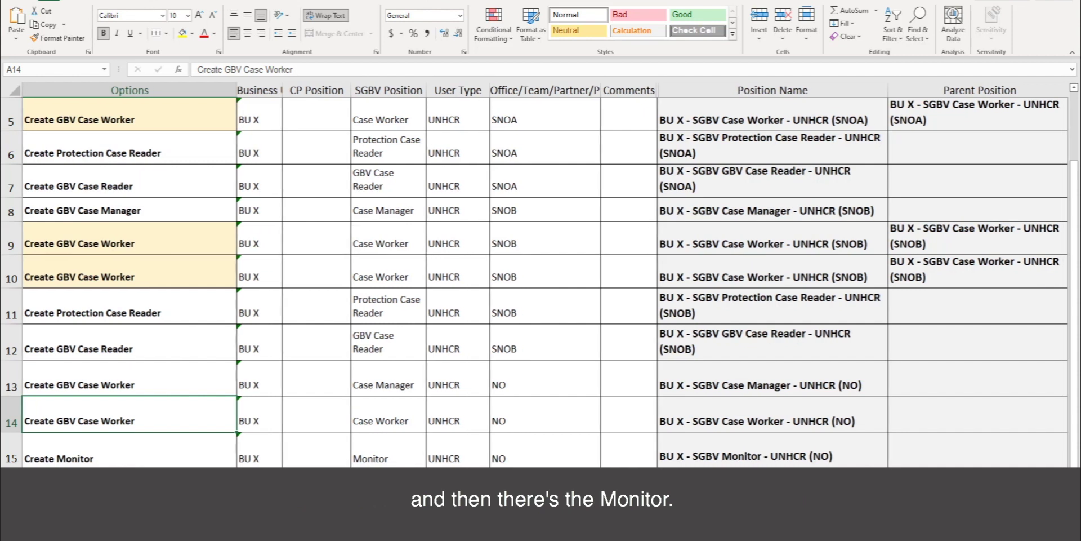
scroll(535, 281, up, 2)
scroll(535, 282, down, 1)
scroll(540, 282, down, 1)
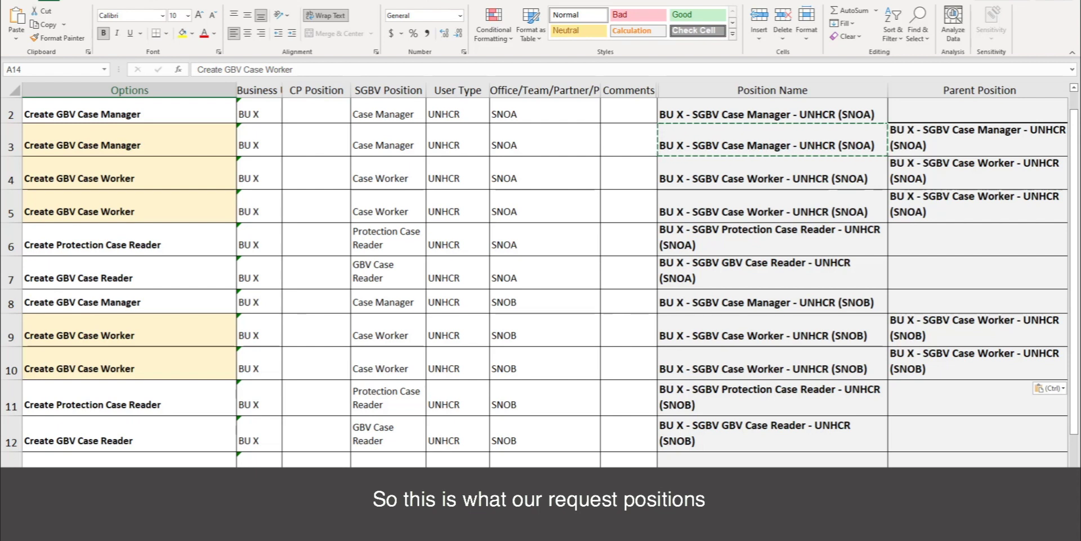
scroll(141, 160, up, 1)
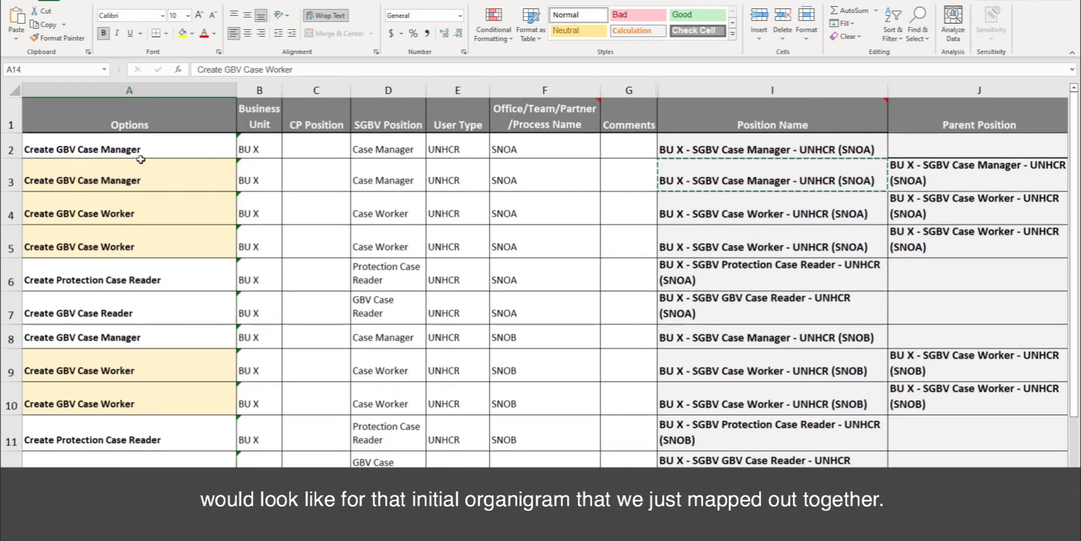